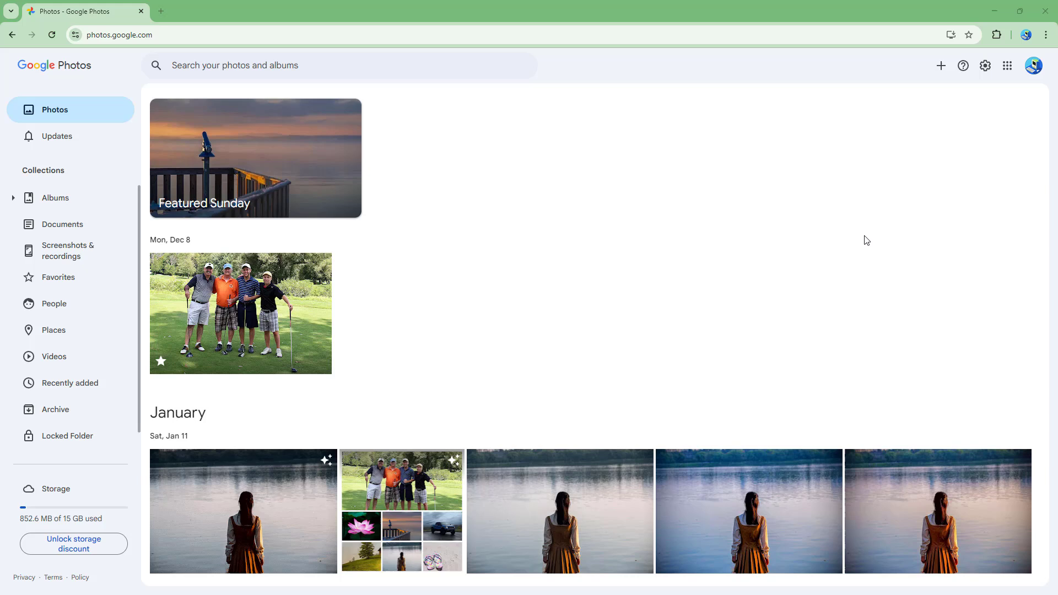
Import Daddy.jpg from the computer into Google Photos to start its backup.
left_click(941, 66)
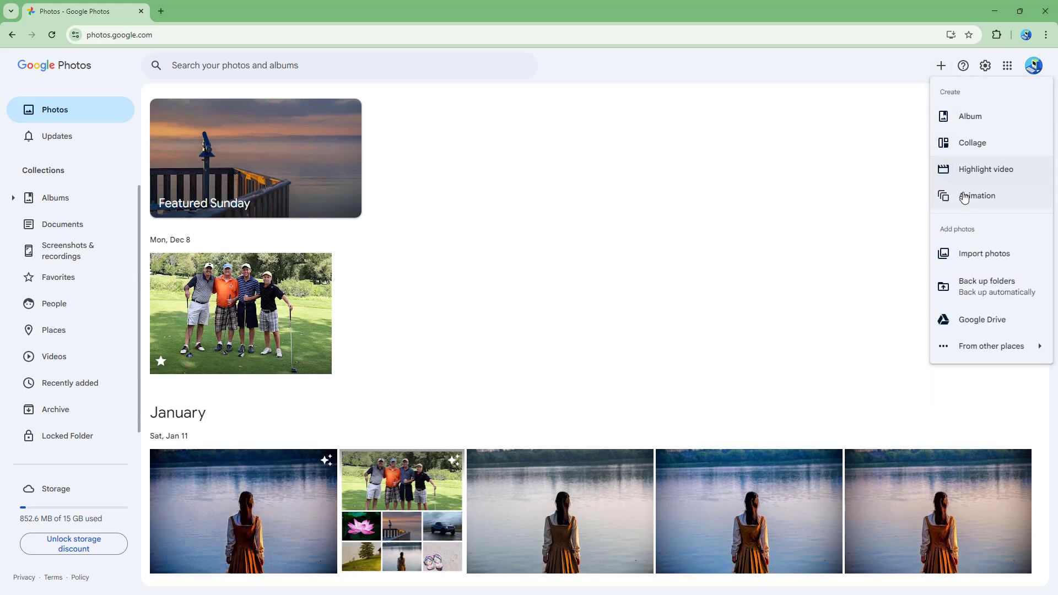
left_click(981, 257)
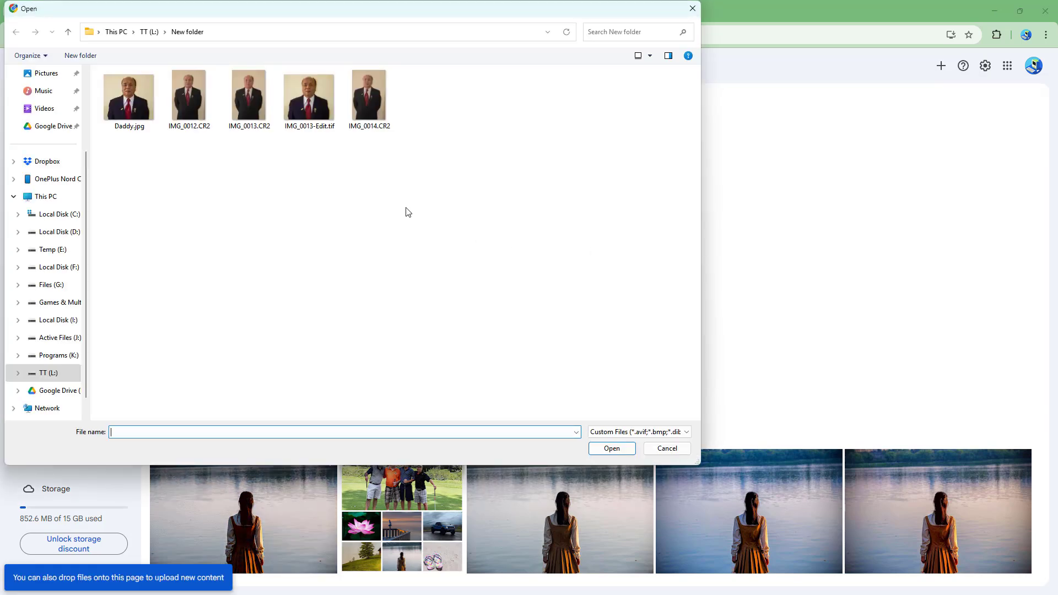
left_click(139, 100)
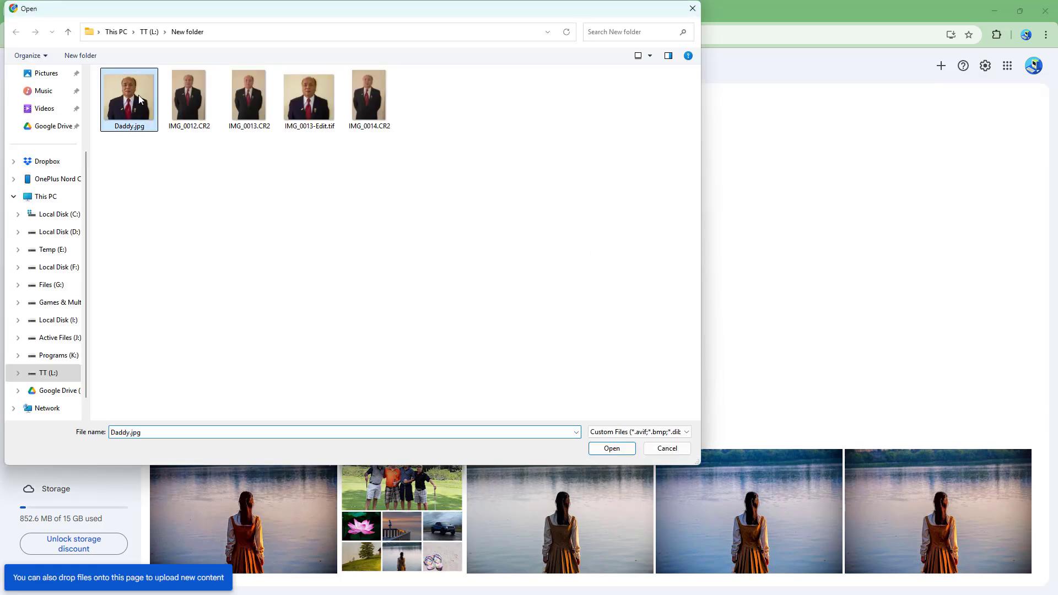
left_click(612, 448)
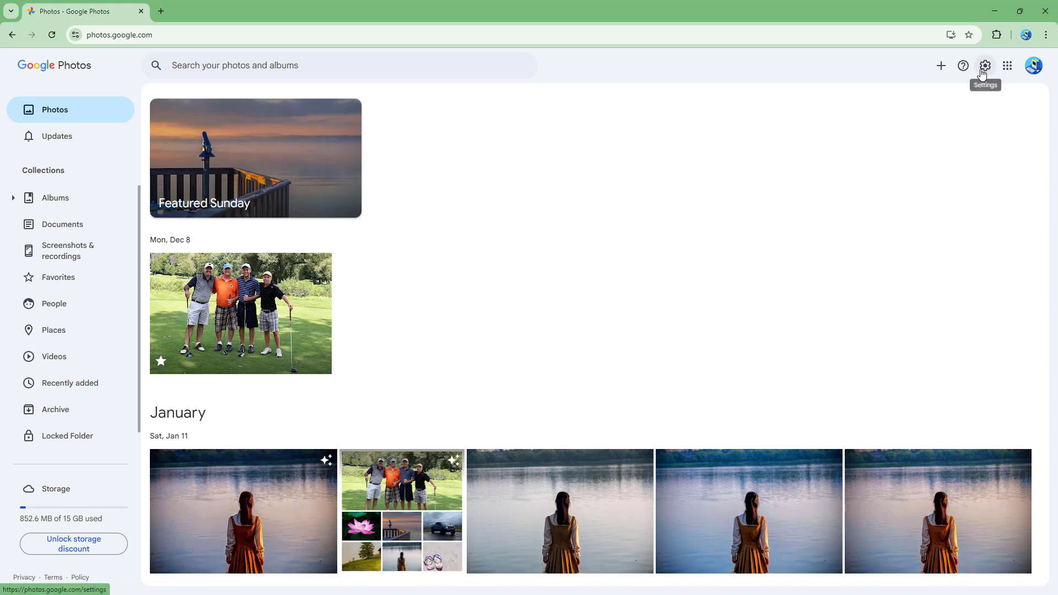
Open Google Photos settings from the gear icon to reach the backup quality options.
left_click(982, 73)
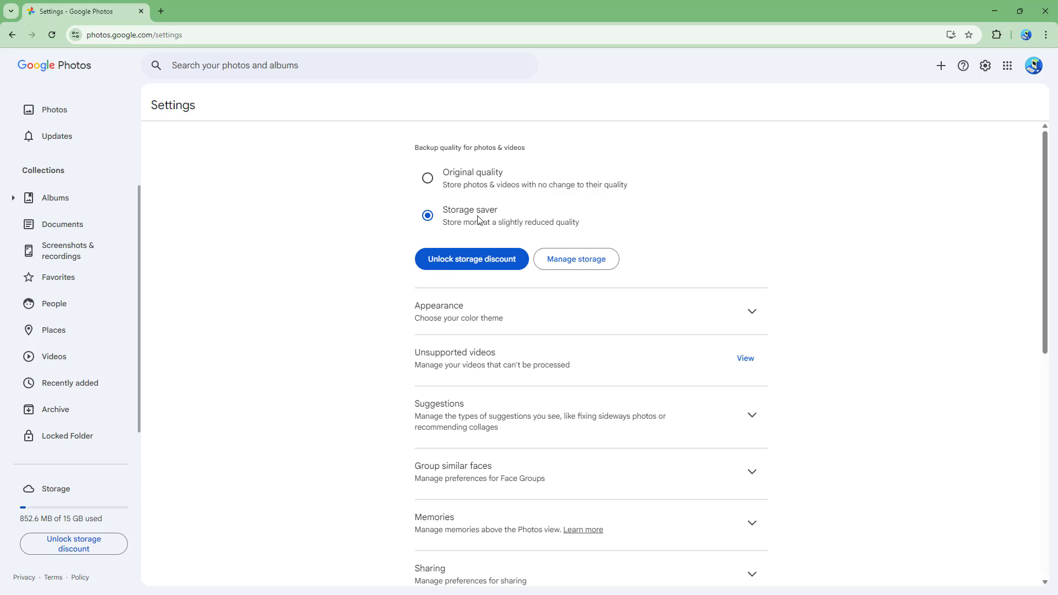
left_click(484, 185)
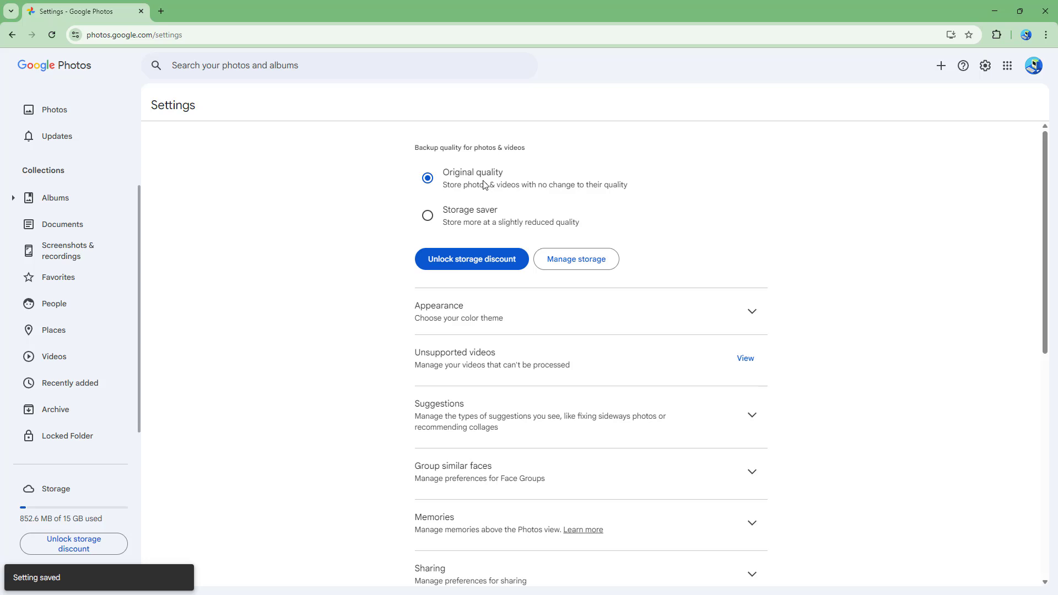
left_click(475, 218)
left_click(477, 184)
left_click(477, 221)
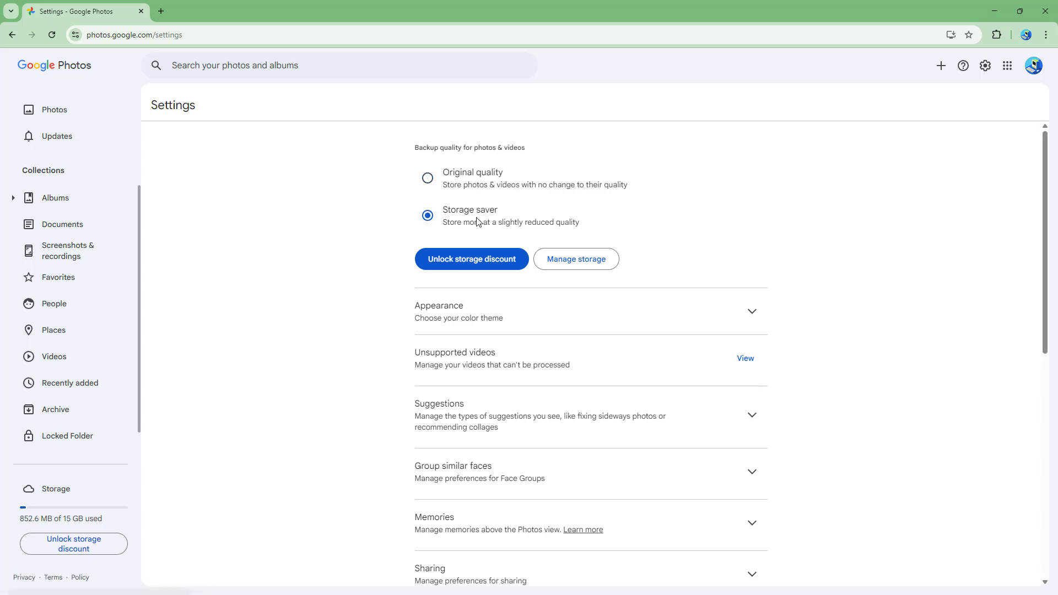